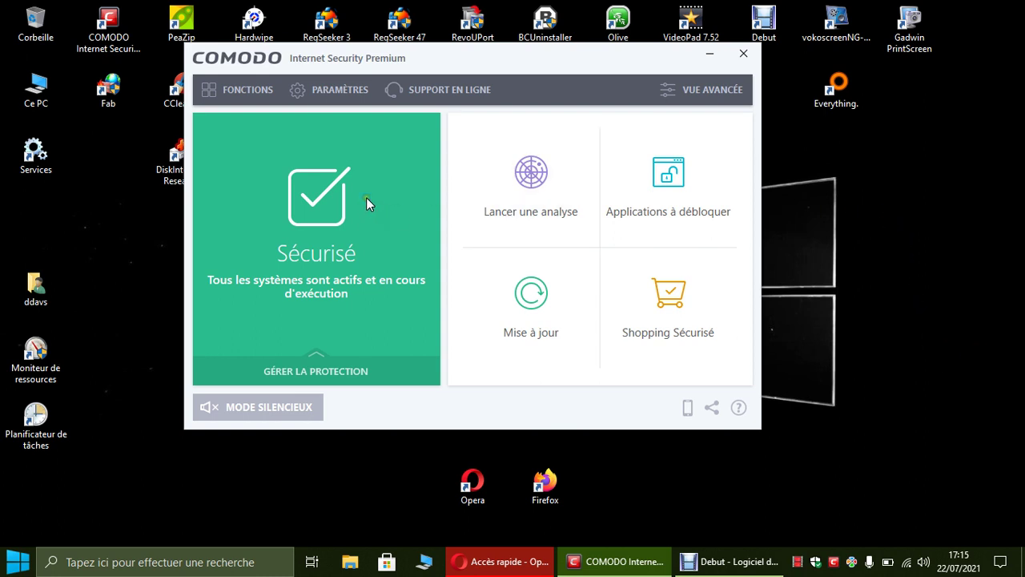
Close the Opera browser window and open the antivirus Analyses page in Comodo's advanced settings.
{"action": "right_click", "coordinate": [494, 562]}
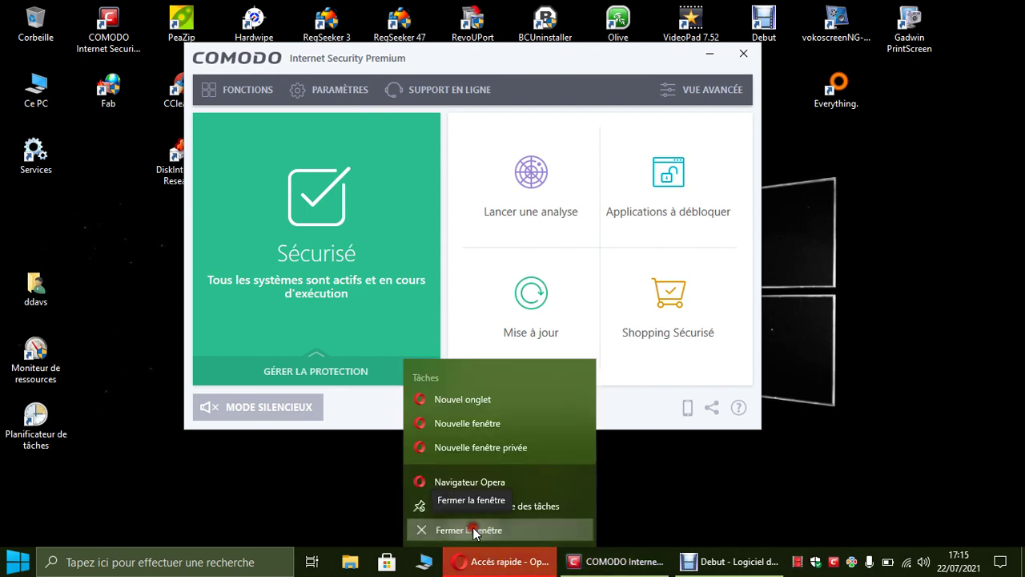
{"action": "left_click", "coordinate": [469, 529]}
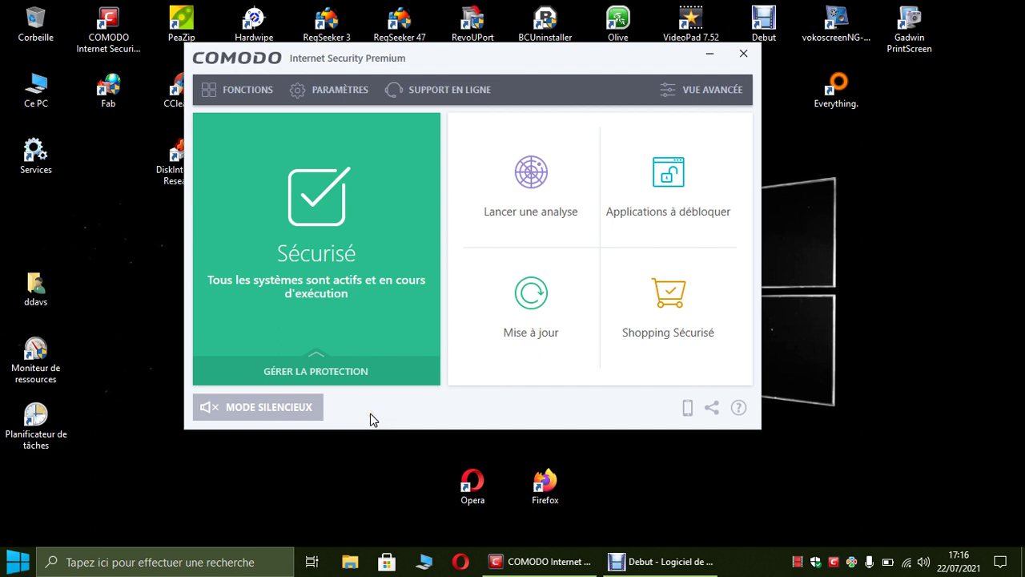
{"action": "left_click", "coordinate": [329, 92]}
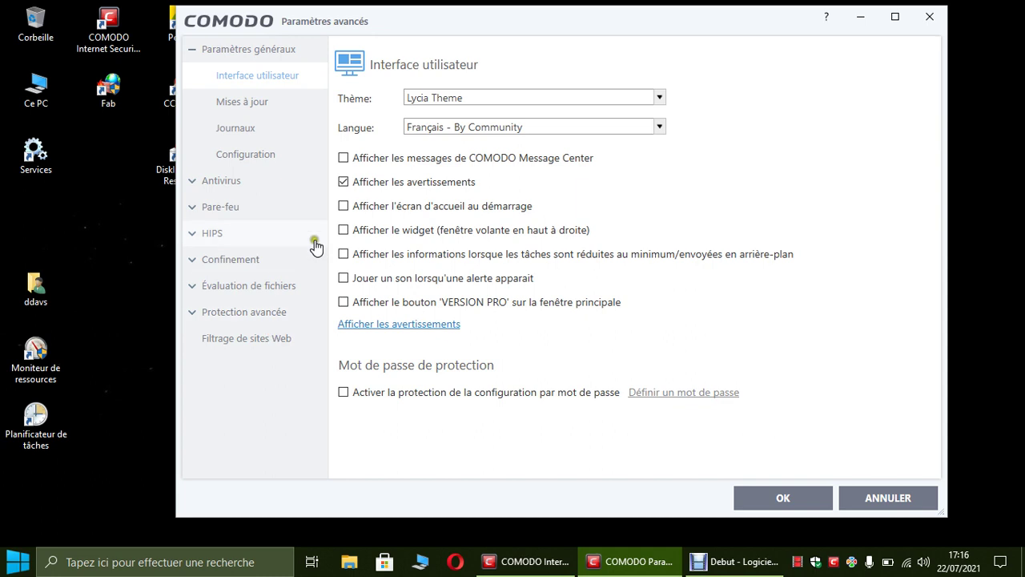
{"action": "left_click", "coordinate": [205, 181]}
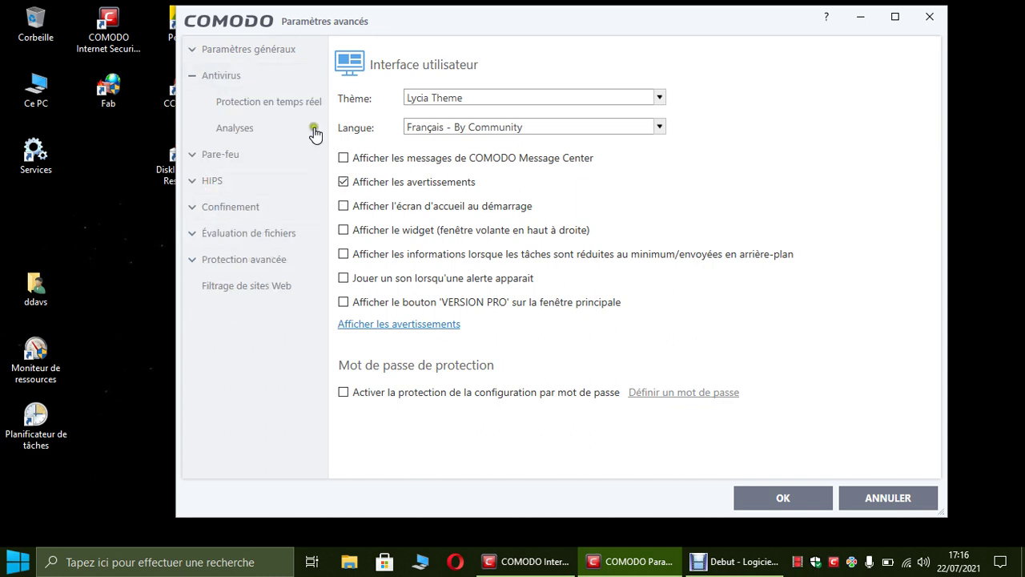
{"action": "left_click", "coordinate": [247, 136]}
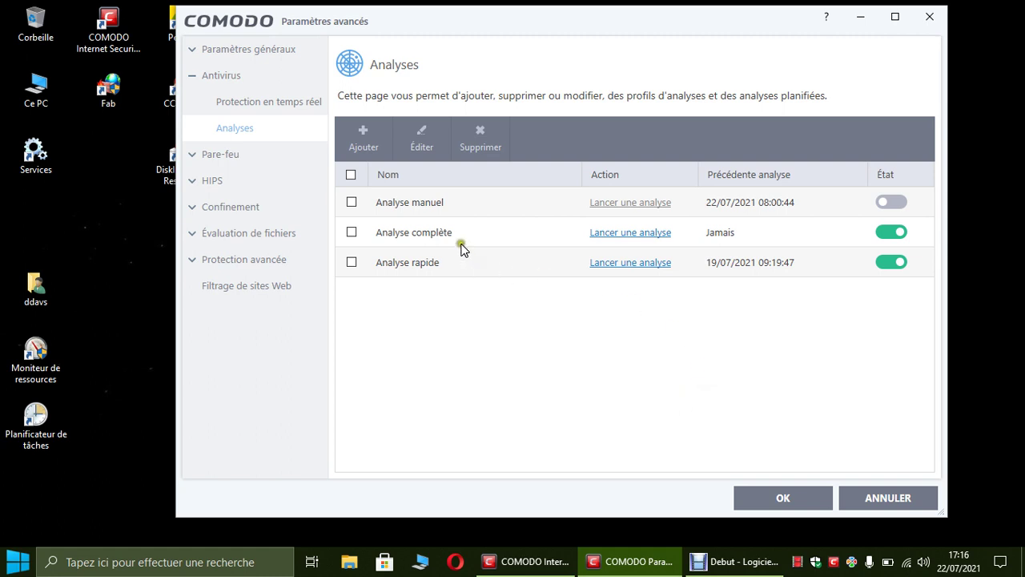
Examine the scan options of the Analyse manuel profile, including the available heuristic sensitivity levels, and accept the profile as it is.
{"action": "double_click", "coordinate": [404, 203]}
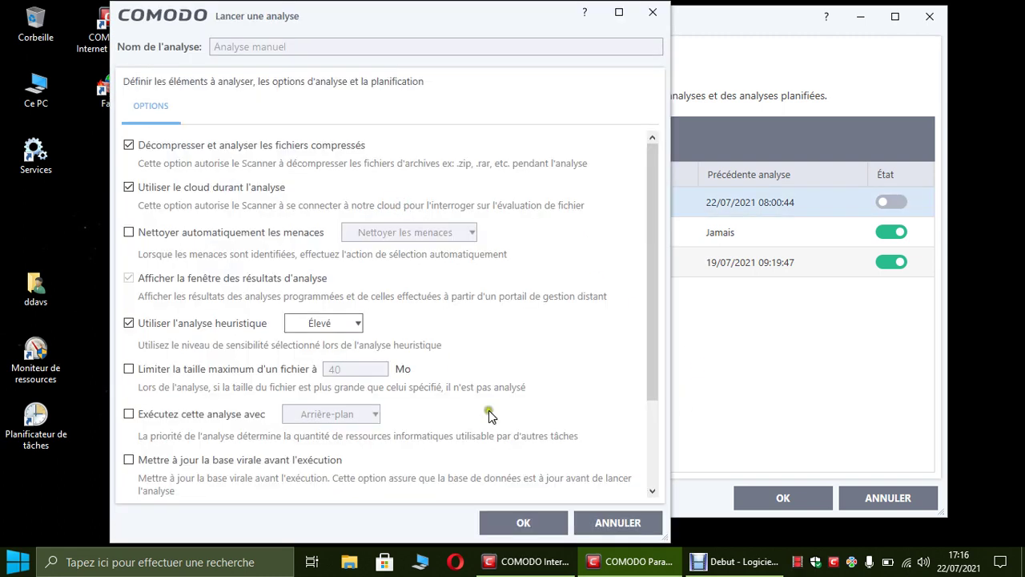
{"action": "left_click_drag", "start_coordinate": [418, 28], "coordinate": [480, 24]}
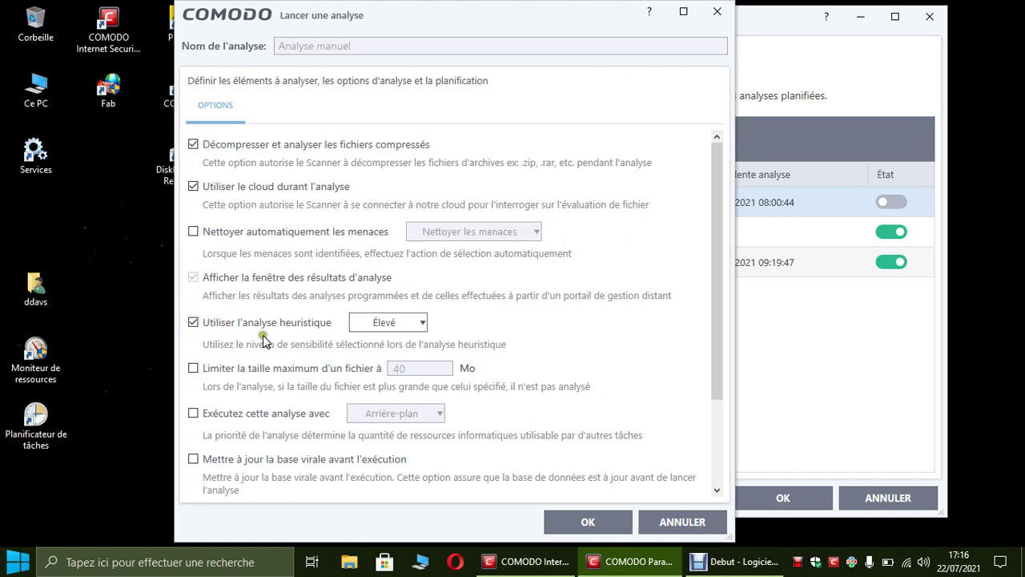
{"action": "left_click", "coordinate": [419, 324]}
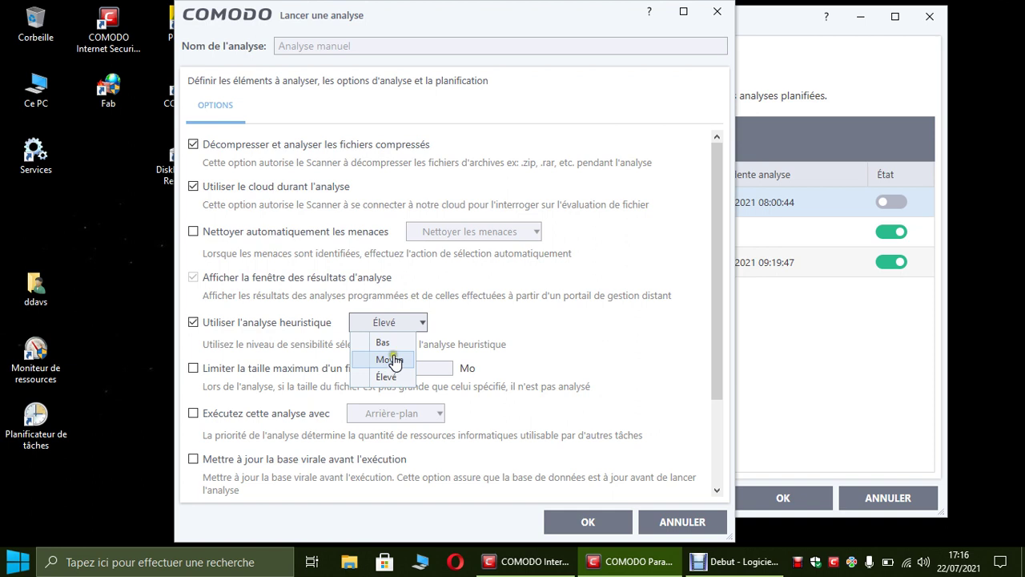
{"action": "left_click", "coordinate": [470, 320]}
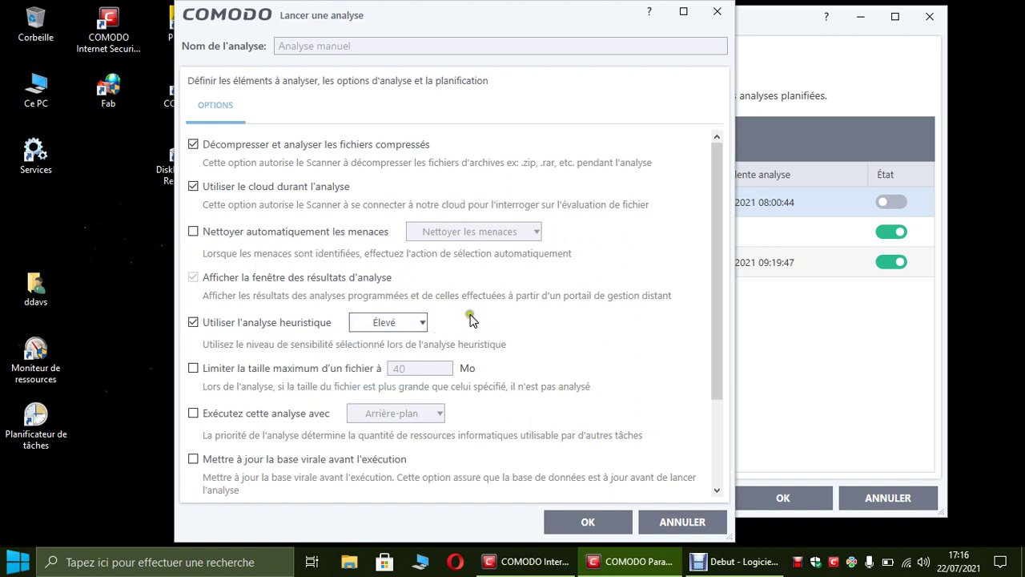
{"action": "left_click", "coordinate": [481, 322]}
{"action": "left_click", "coordinate": [481, 319]}
{"action": "scroll", "coordinate": [561, 327], "scroll_direction": "down", "scroll_amount": 3}
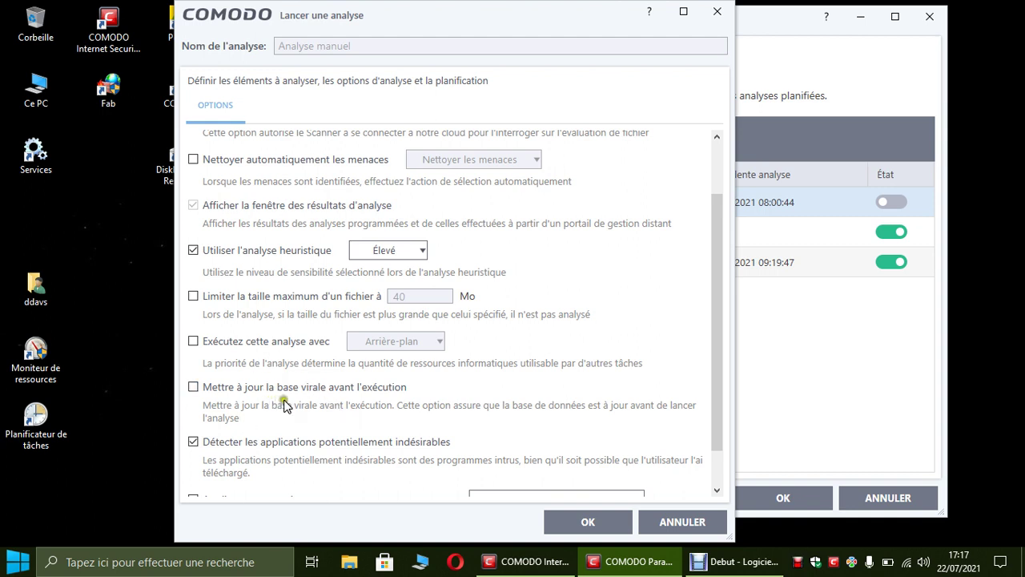
{"action": "scroll", "coordinate": [436, 418], "scroll_direction": "down", "scroll_amount": 1}
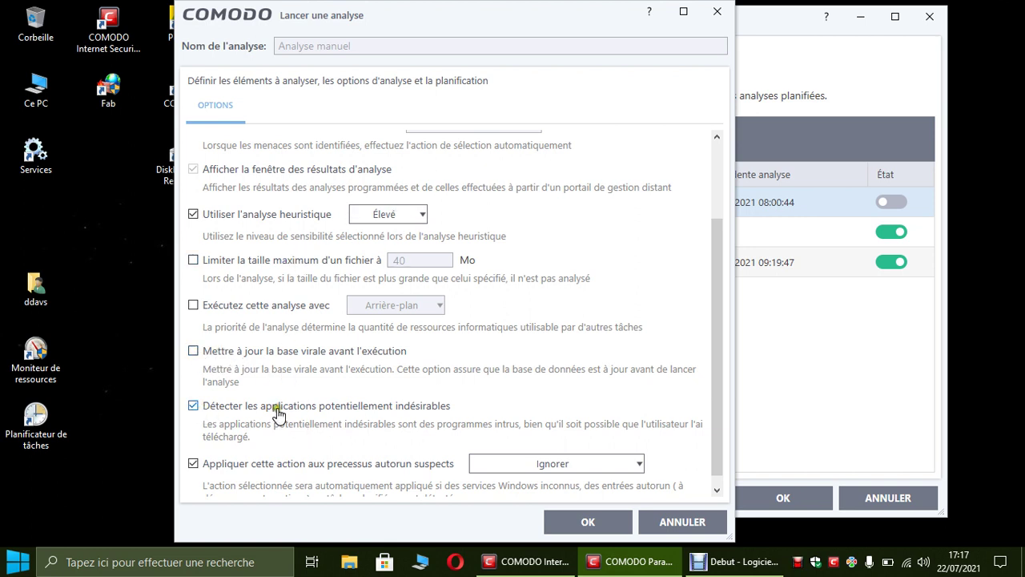
{"action": "scroll", "coordinate": [279, 411], "scroll_direction": "up", "scroll_amount": 3}
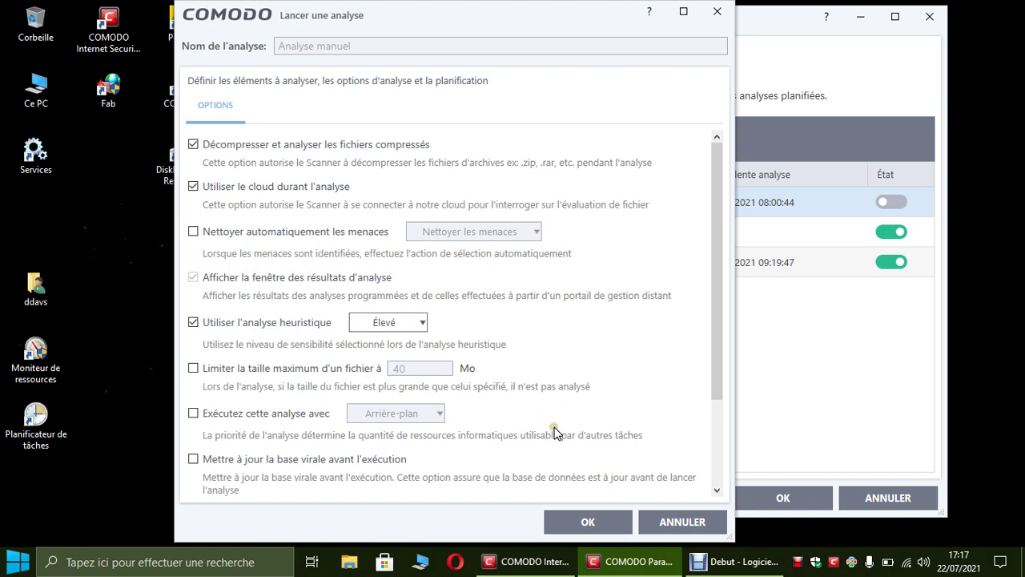
{"action": "left_click", "coordinate": [601, 522]}
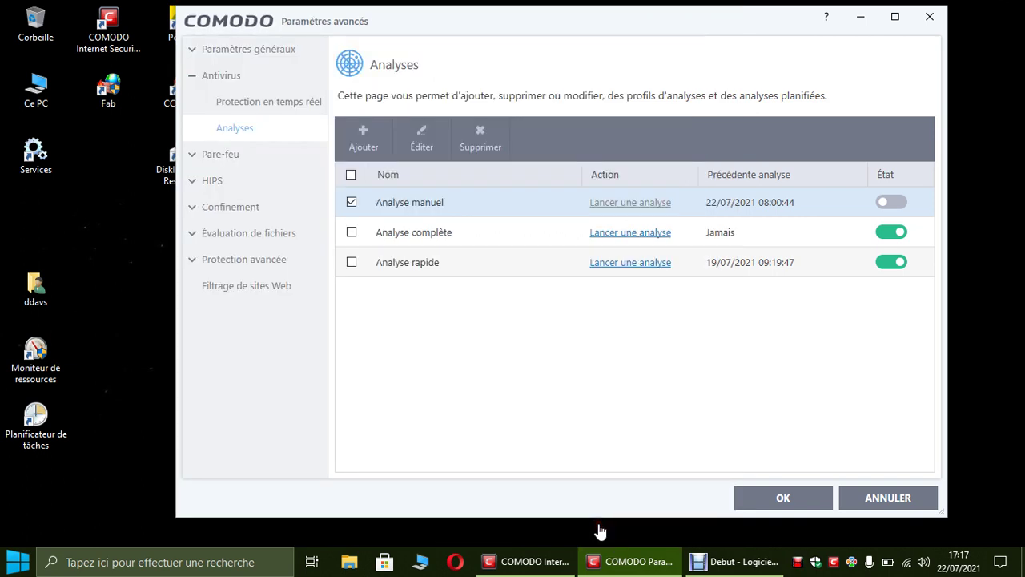
Examine the scan options of the Analyse complète profile and close it.
{"action": "double_click", "coordinate": [421, 237]}
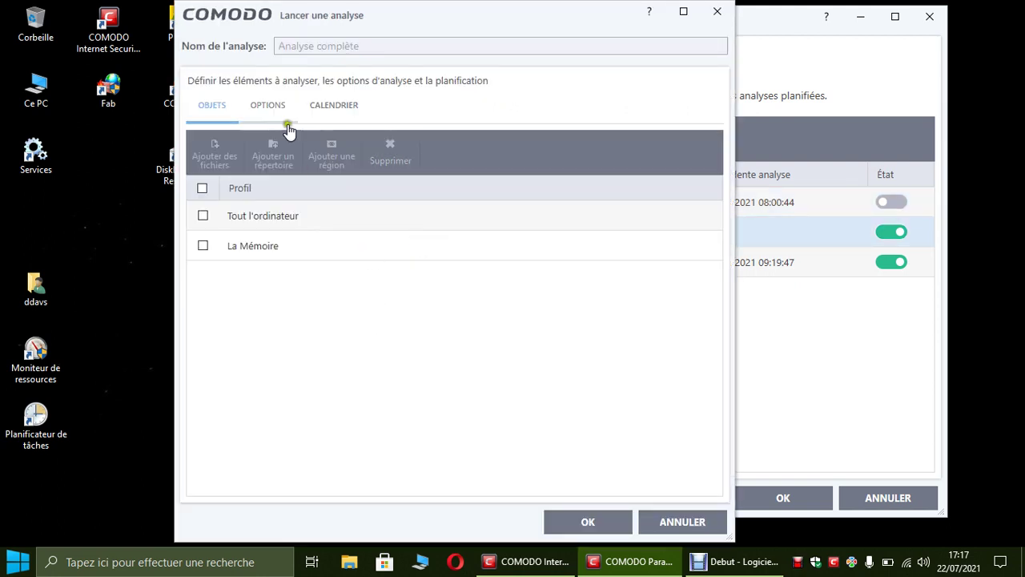
{"action": "left_click", "coordinate": [273, 106]}
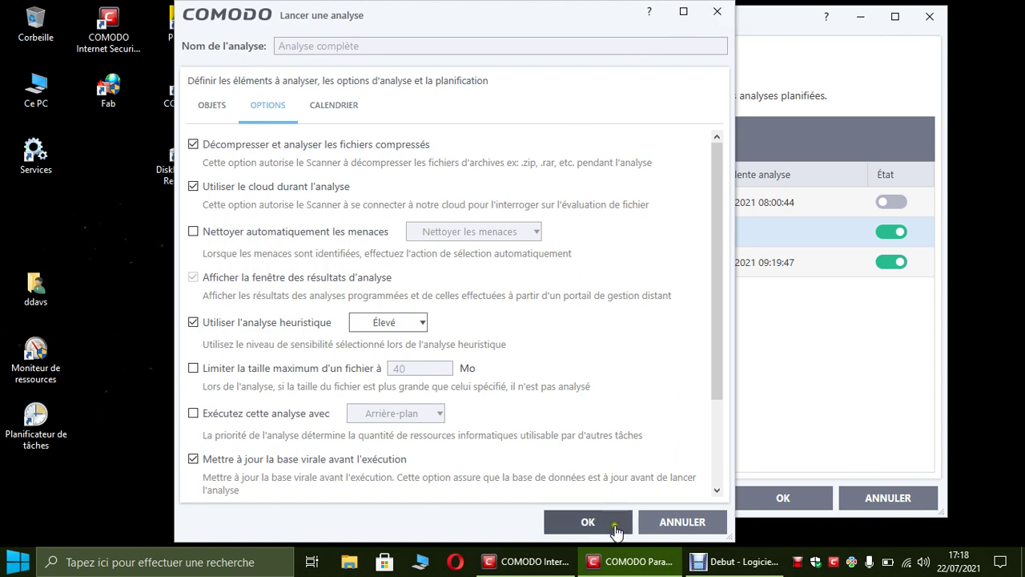
{"action": "left_click", "coordinate": [715, 13]}
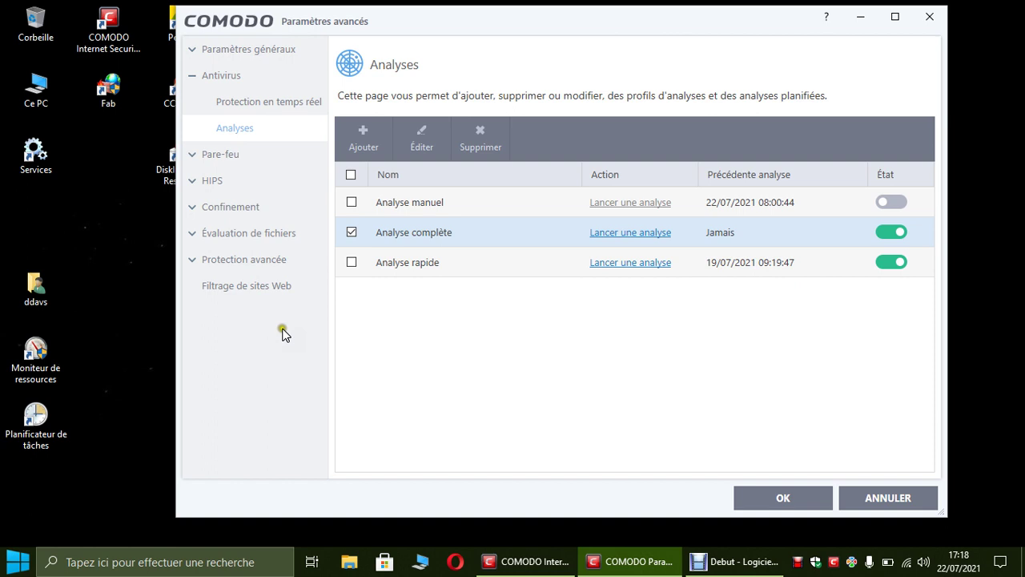
Open the Mises à jour page of the general settings and examine the program update check and automatic download options.
{"action": "left_click", "coordinate": [239, 50]}
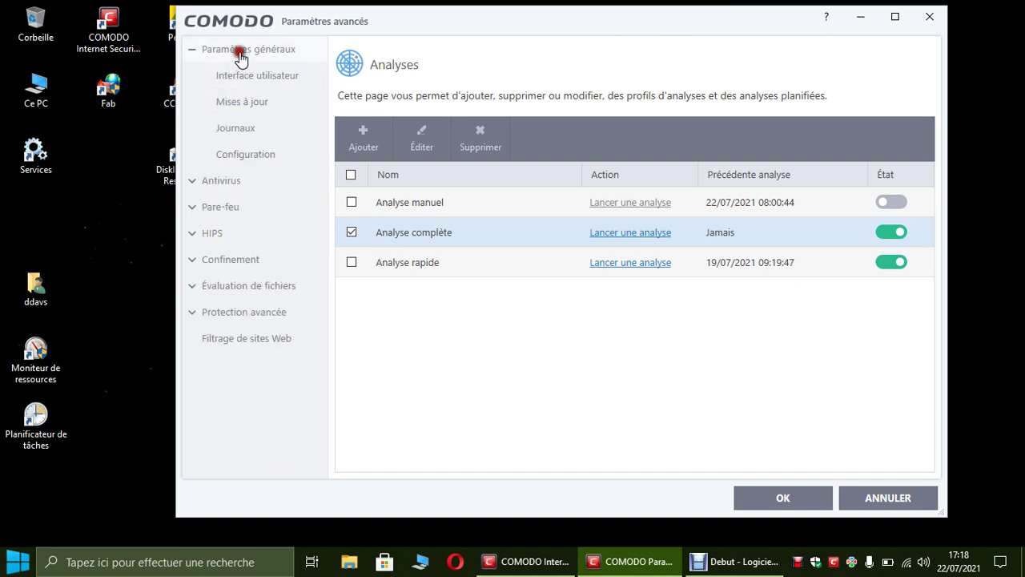
{"action": "left_click", "coordinate": [239, 94]}
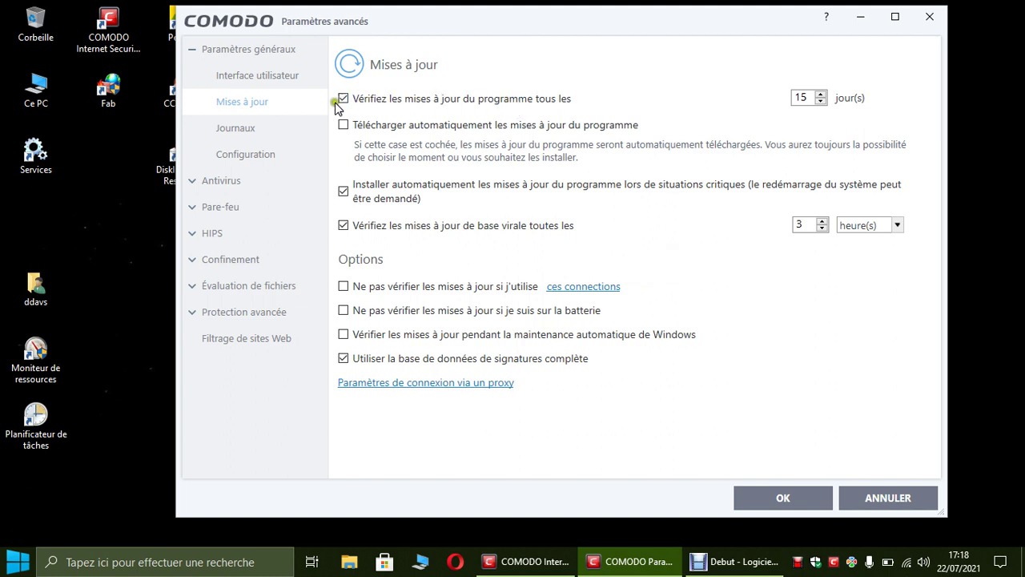
{"action": "left_click", "coordinate": [579, 102]}
{"action": "left_click", "coordinate": [579, 100]}
{"action": "left_click", "coordinate": [578, 101]}
{"action": "left_click", "coordinate": [744, 120]}
{"action": "left_click", "coordinate": [800, 90]}
Examine the virus database update check and its interval in hours.
{"action": "left_click", "coordinate": [482, 233]}
{"action": "left_click", "coordinate": [823, 230]}
{"action": "left_click", "coordinate": [799, 233]}
{"action": "left_click", "coordinate": [823, 230]}
{"action": "left_click", "coordinate": [821, 222]}
{"action": "left_click", "coordinate": [767, 223]}
{"action": "left_click", "coordinate": [734, 242]}
{"action": "left_click", "coordinate": [573, 231]}
{"action": "left_click", "coordinate": [795, 225]}
{"action": "double_click", "coordinate": [803, 225]}
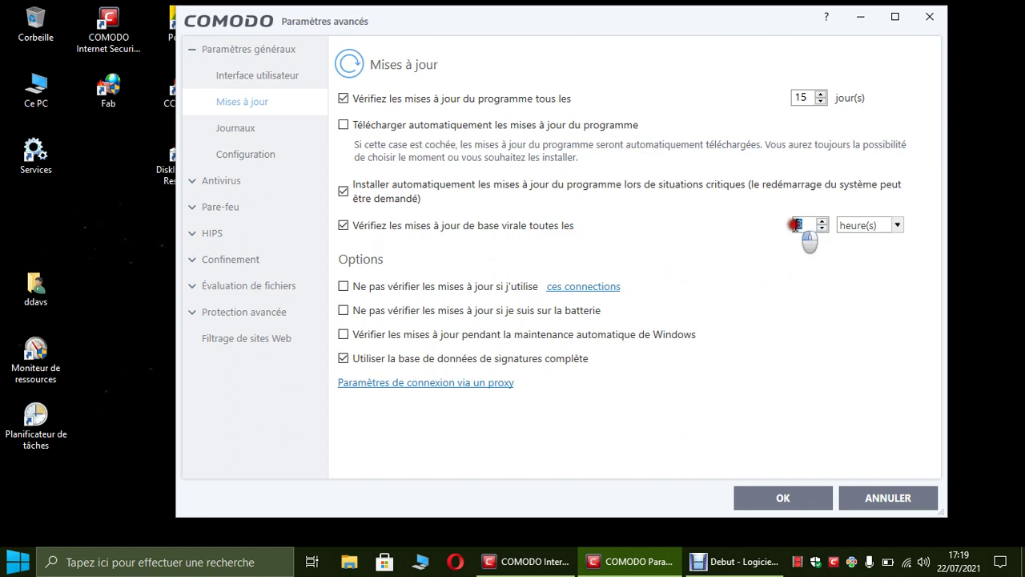
{"action": "left_click", "coordinate": [750, 262]}
Examine the remaining update options, including the use of the complete signature database.
{"action": "left_click", "coordinate": [572, 391]}
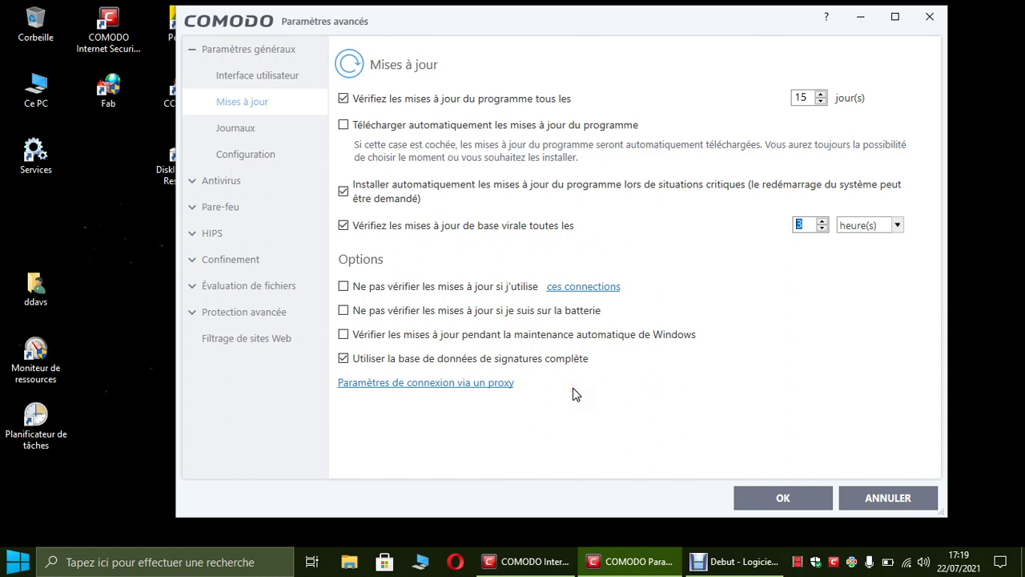
{"action": "left_click", "coordinate": [606, 393]}
{"action": "left_click", "coordinate": [390, 361]}
{"action": "left_click", "coordinate": [344, 360]}
{"action": "left_click", "coordinate": [411, 360]}
{"action": "left_click", "coordinate": [692, 240]}
{"action": "left_click", "coordinate": [409, 445]}
{"action": "left_click", "coordinate": [684, 413]}
{"action": "left_click", "coordinate": [614, 378]}
Recheck the program update interval, the automatic download and critical installation options, and the virus database update interval.
{"action": "left_click", "coordinate": [801, 97]}
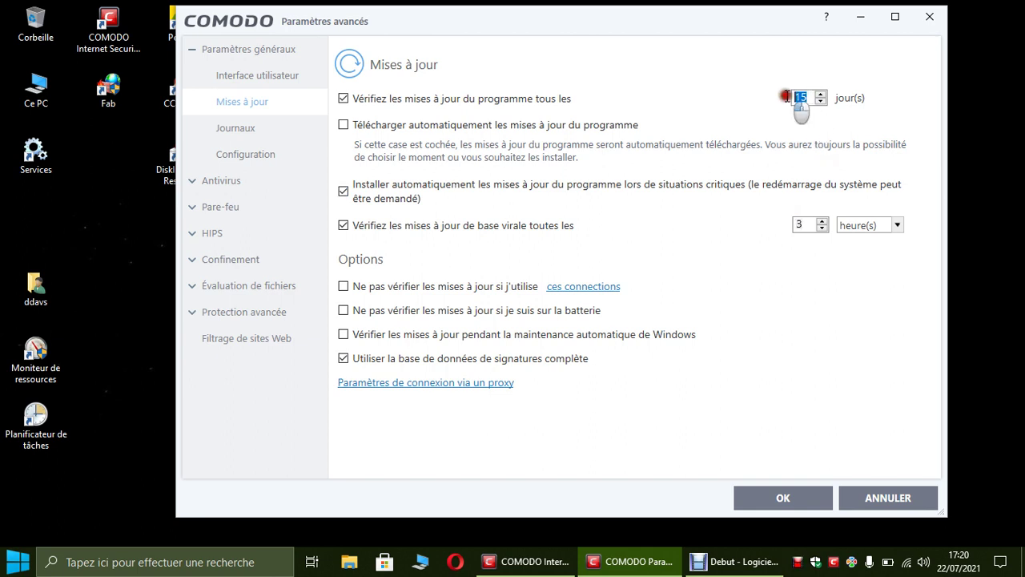
{"action": "left_click", "coordinate": [716, 96]}
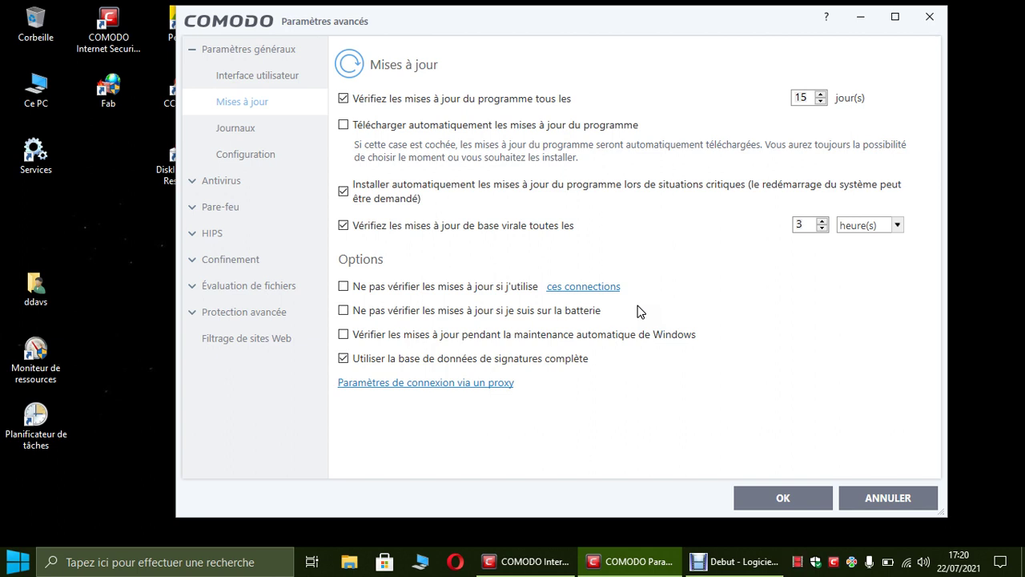
{"action": "left_click", "coordinate": [345, 192]}
{"action": "left_click", "coordinate": [353, 195]}
{"action": "left_click", "coordinate": [357, 126]}
{"action": "left_click", "coordinate": [681, 234]}
{"action": "left_click", "coordinate": [795, 225]}
{"action": "left_click", "coordinate": [758, 262]}
{"action": "left_click", "coordinate": [799, 224]}
{"action": "left_click", "coordinate": [745, 232]}
Accept the advanced settings and close the Comodo main window.
{"action": "left_click", "coordinate": [761, 501]}
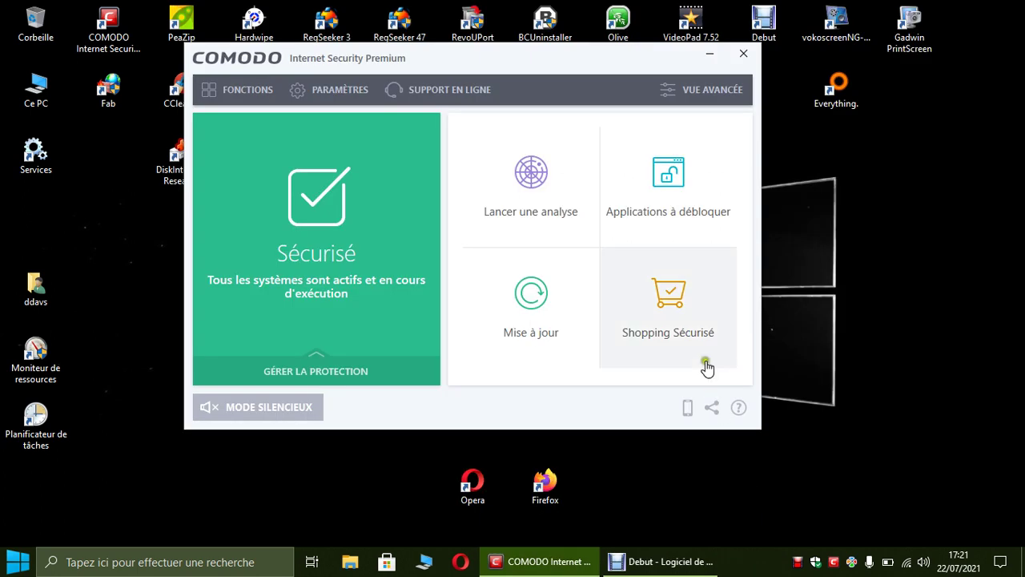
{"action": "left_click", "coordinate": [743, 54]}
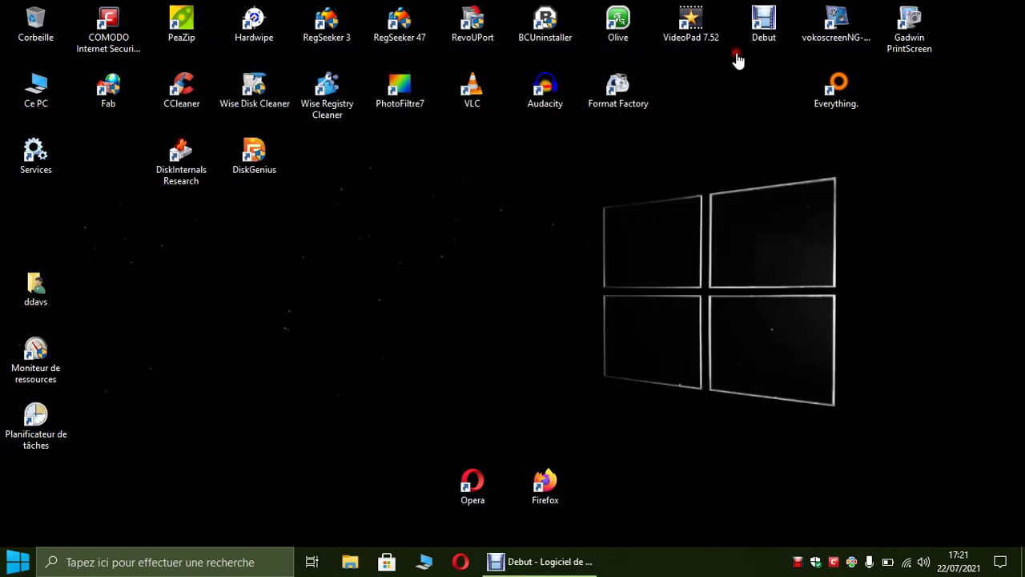